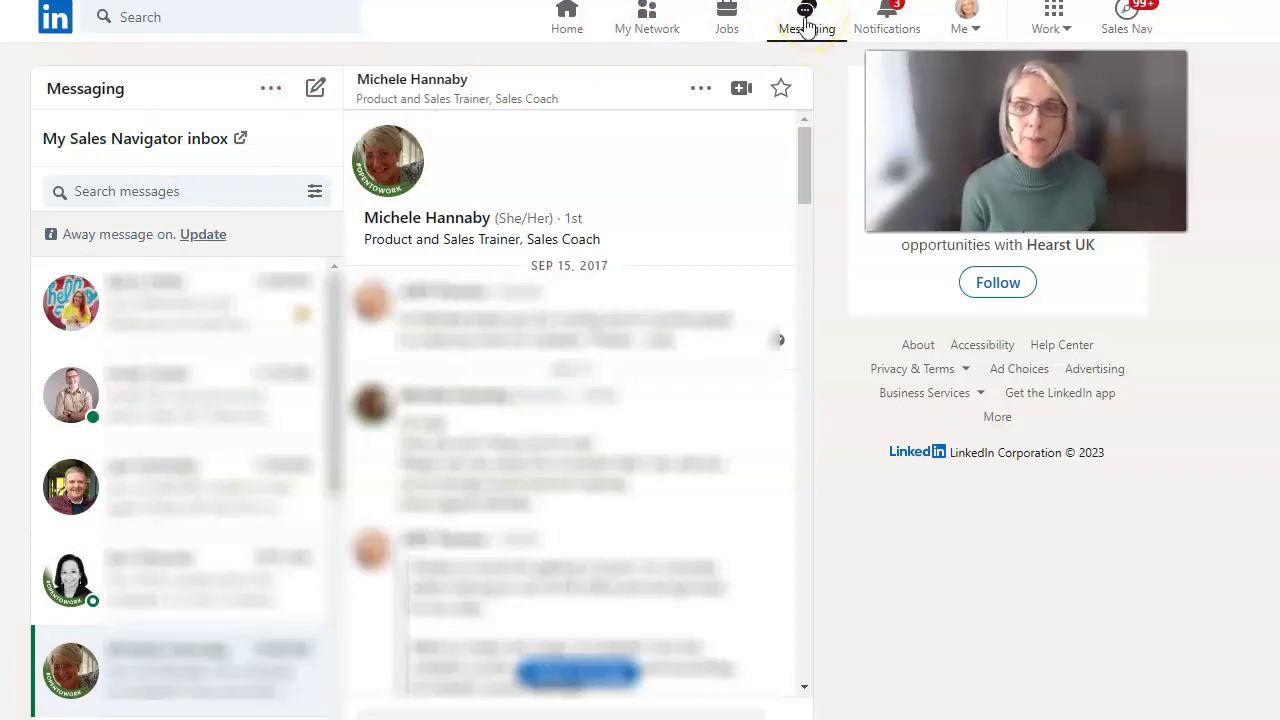
Switch the messaging list from main conversations to the Message requests inbox using the Messaging '...' menu.
{"action": "left_click", "coordinate": [270, 92]}
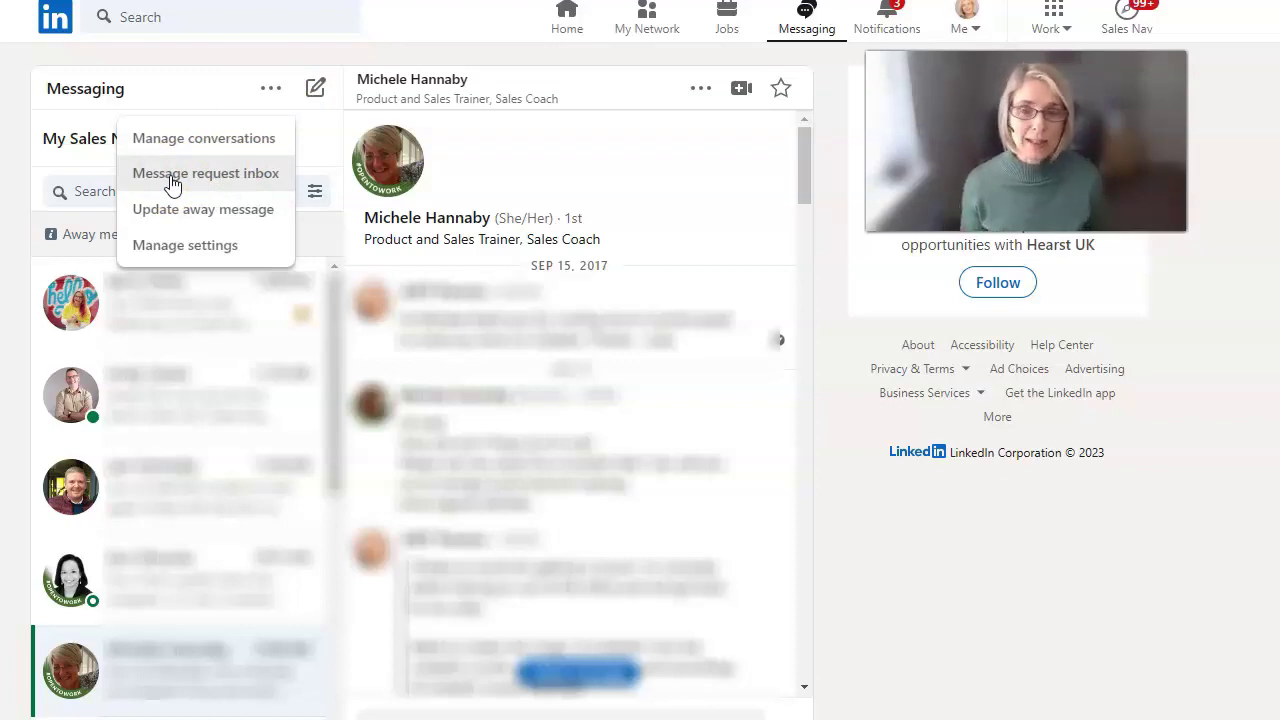
{"action": "left_click", "coordinate": [93, 313]}
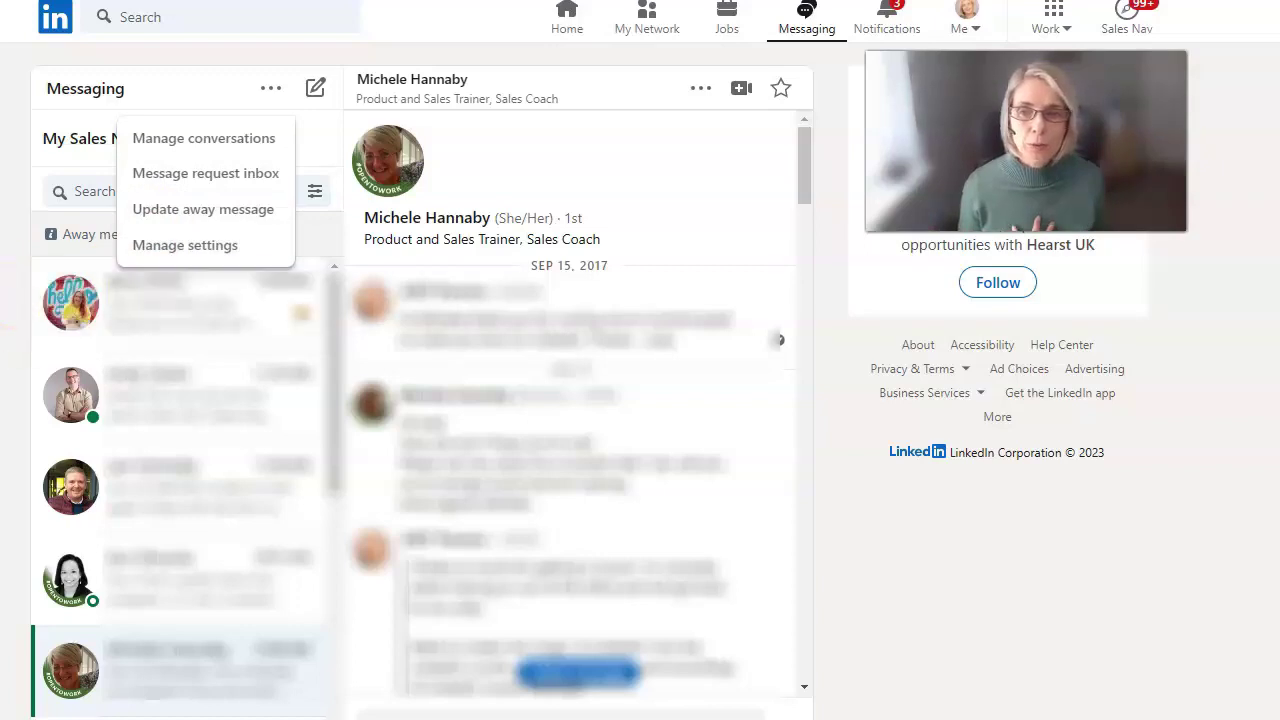
{"action": "left_click", "coordinate": [971, 566]}
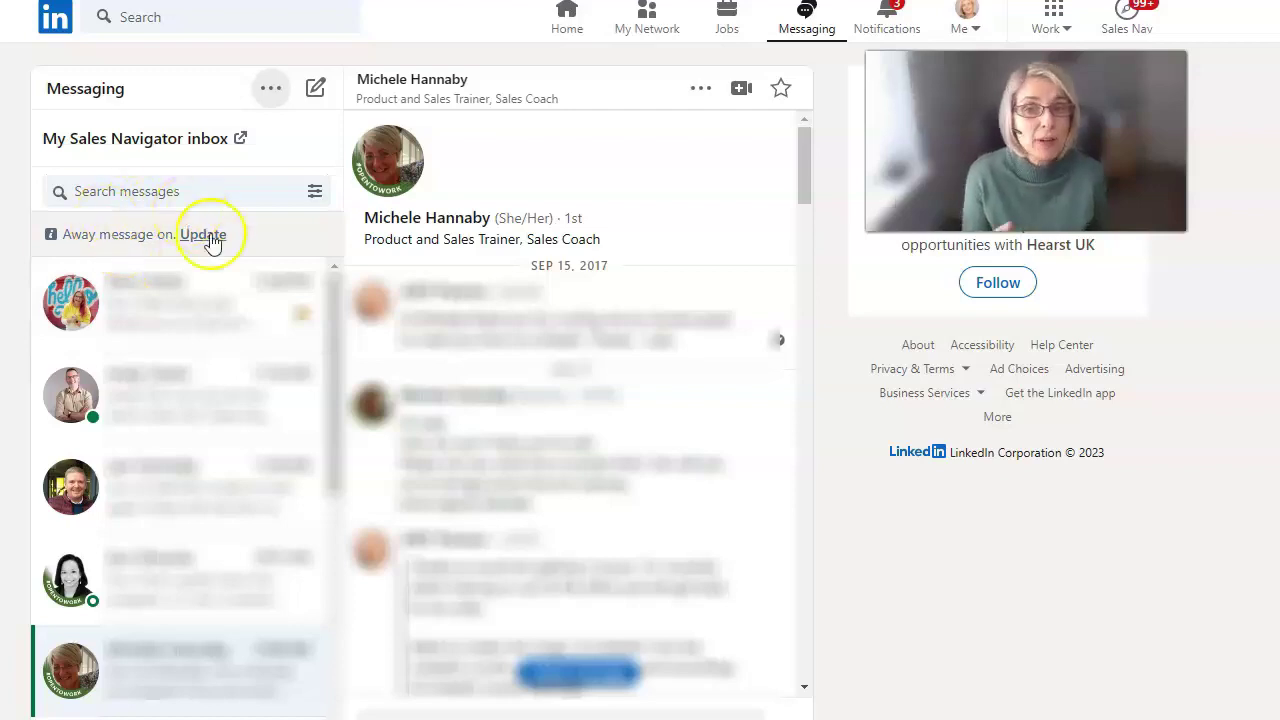
{"action": "left_click", "coordinate": [268, 90]}
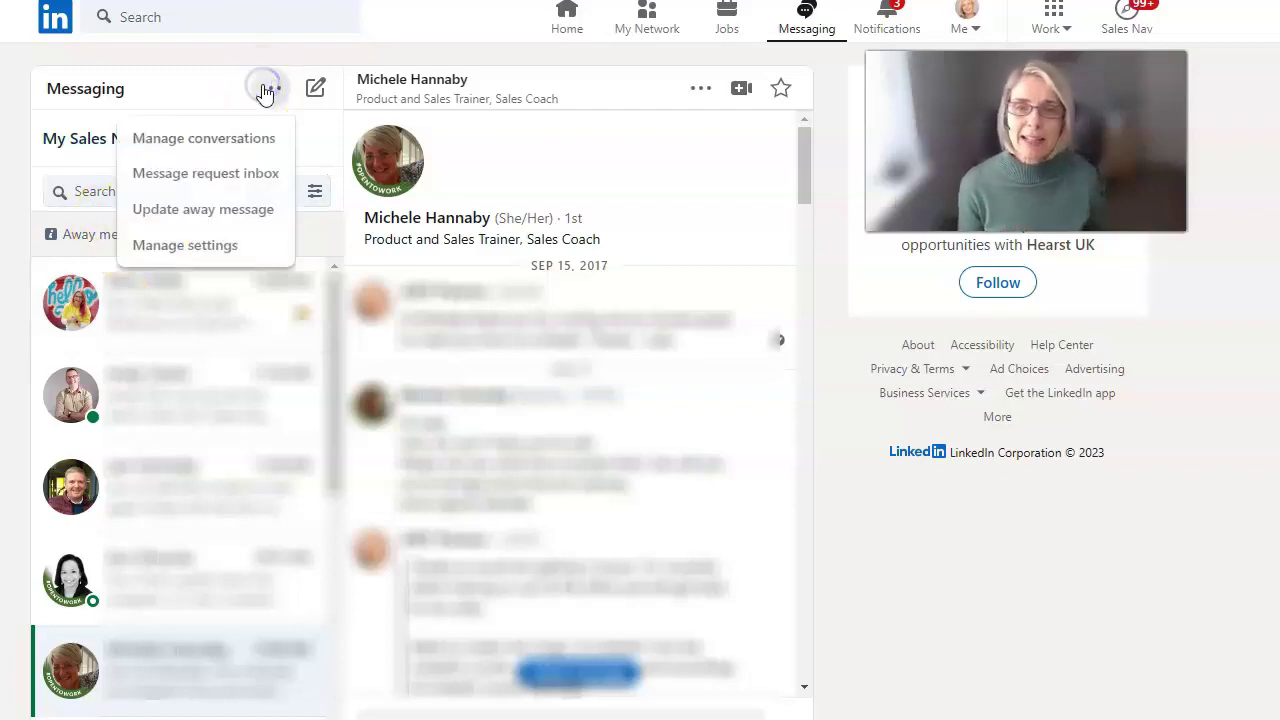
{"action": "left_click", "coordinate": [205, 180]}
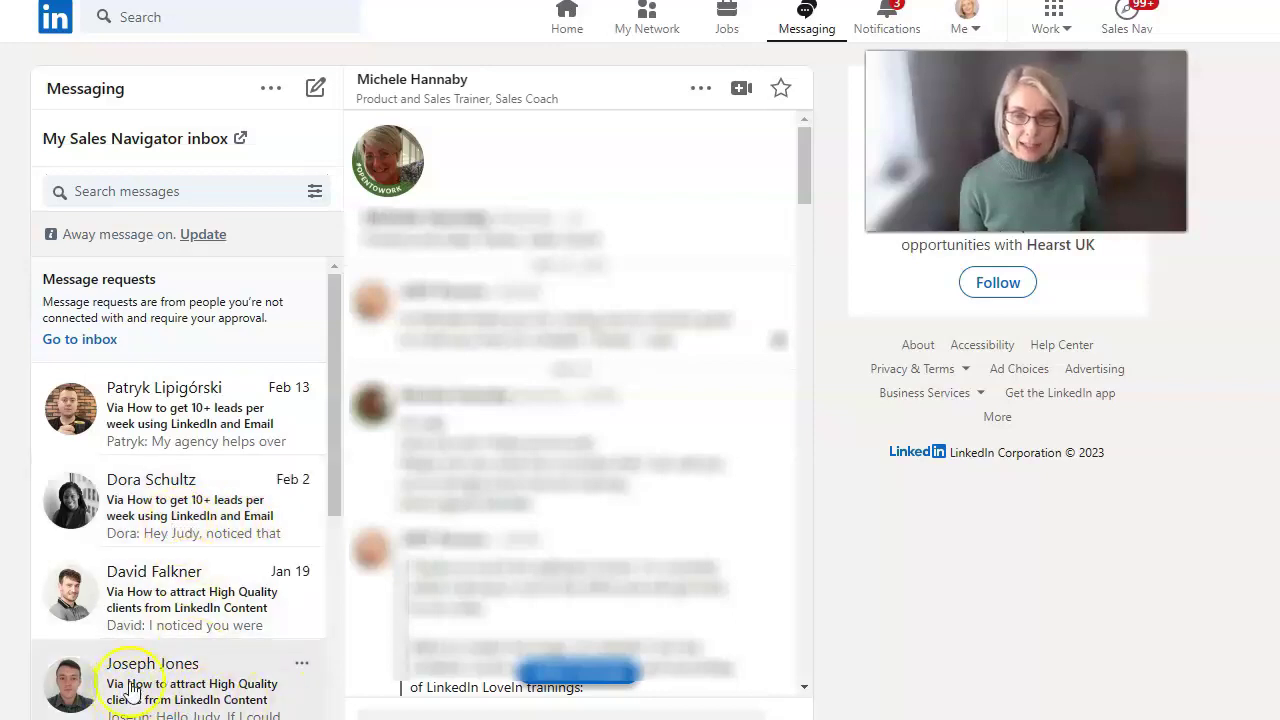
{"action": "scroll", "coordinate": [225, 572], "scroll_direction": "down", "scroll_amount": 3}
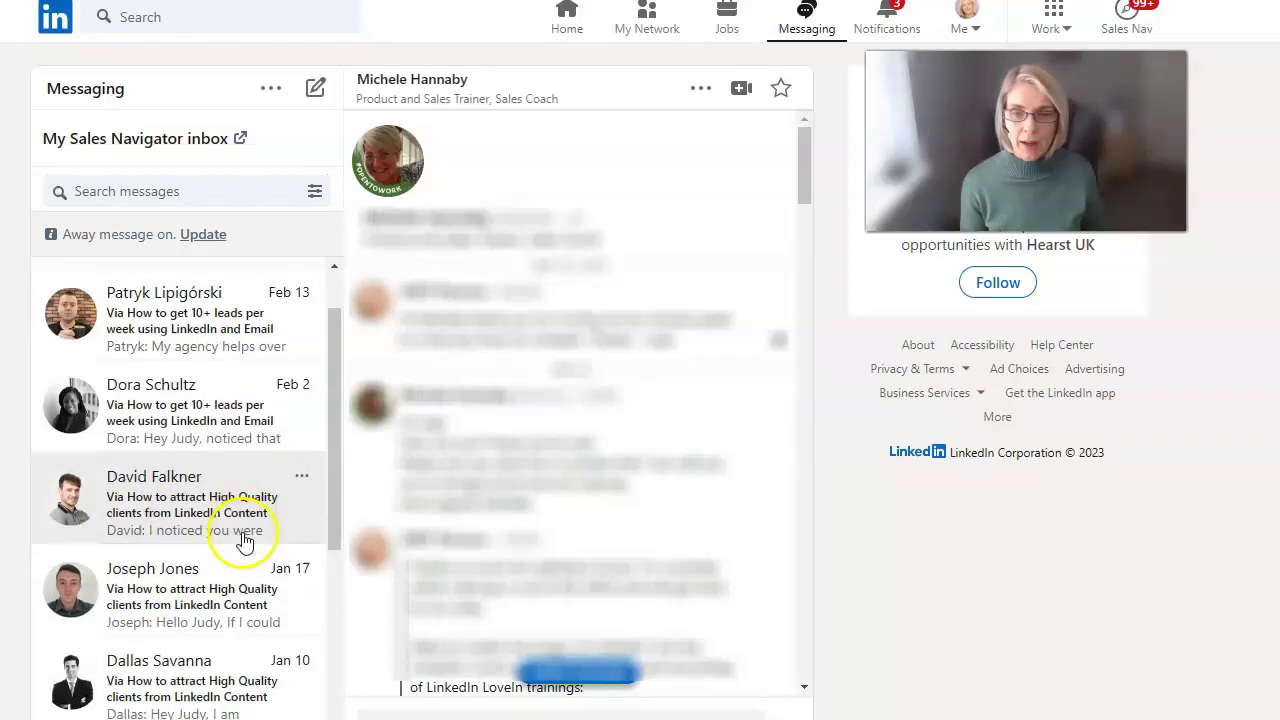
{"action": "scroll", "coordinate": [150, 568], "scroll_direction": "down", "scroll_amount": 1}
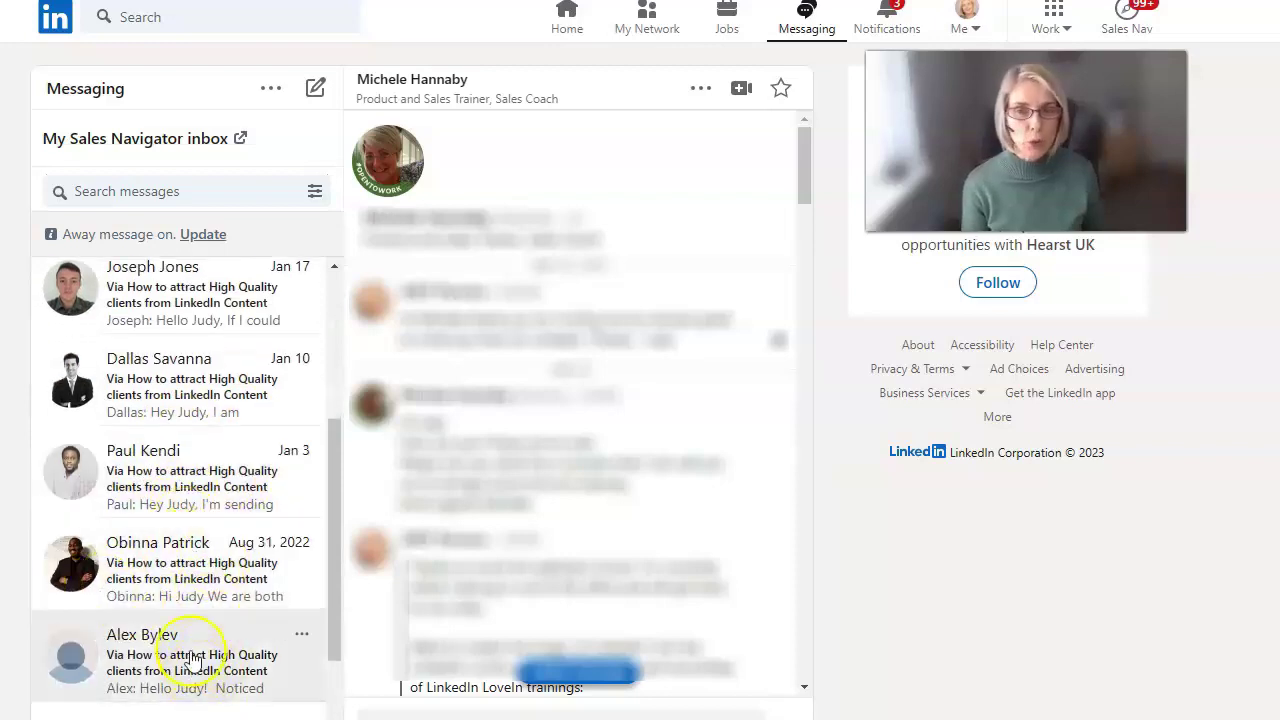
{"action": "scroll", "coordinate": [190, 655], "scroll_direction": "up", "scroll_amount": 4}
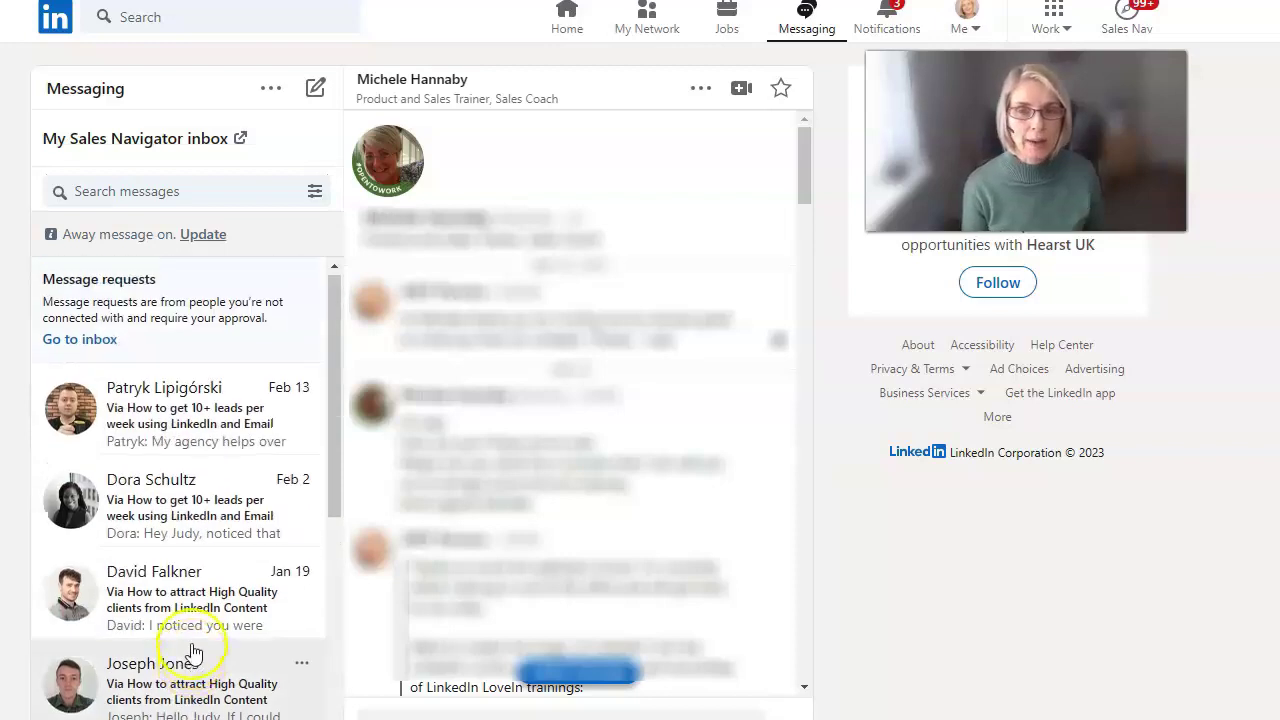
Read the first two message requests, ending on the agency's 2-week free lead-generation trial pitch.
{"action": "left_click", "coordinate": [201, 432]}
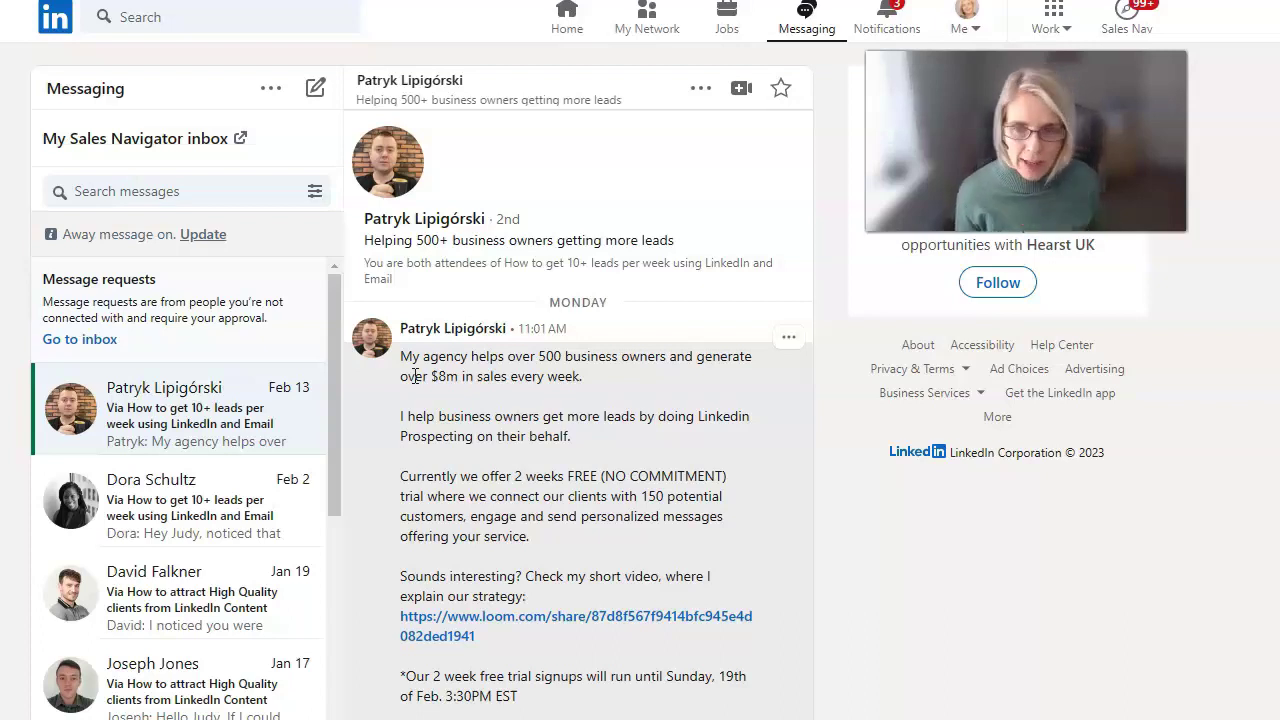
{"action": "left_click", "coordinate": [149, 531]}
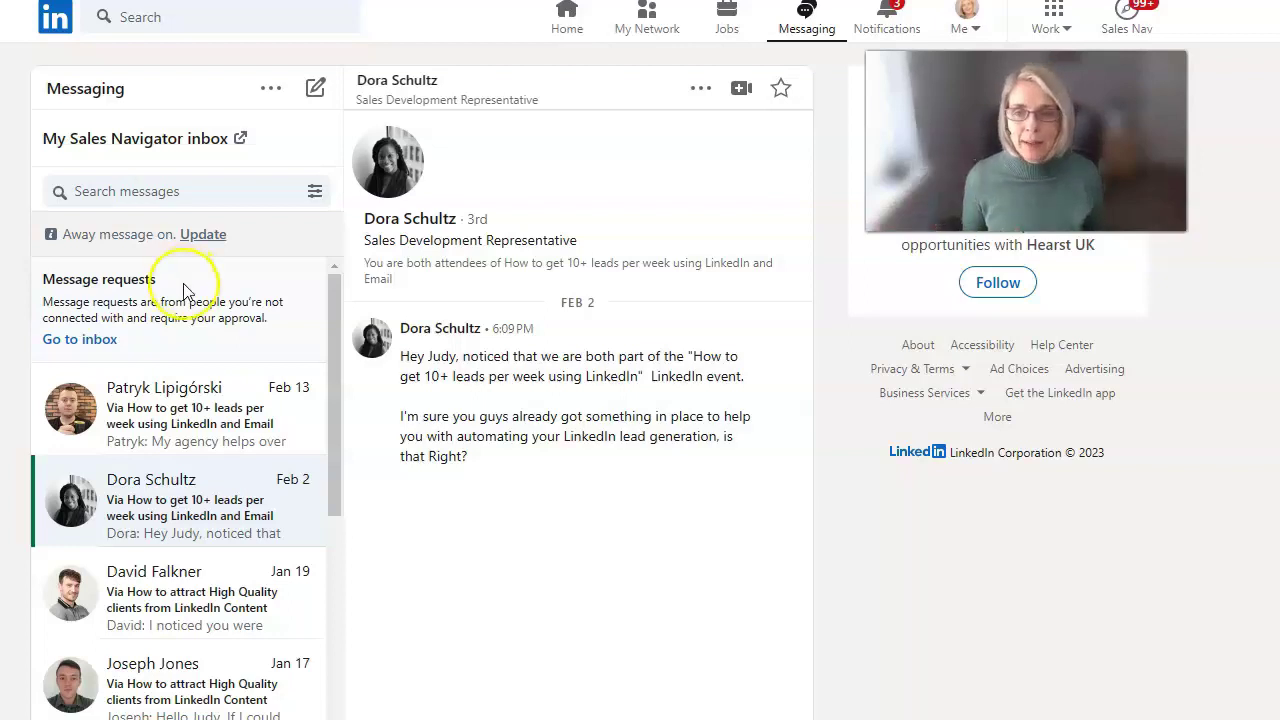
{"action": "left_click", "coordinate": [192, 390]}
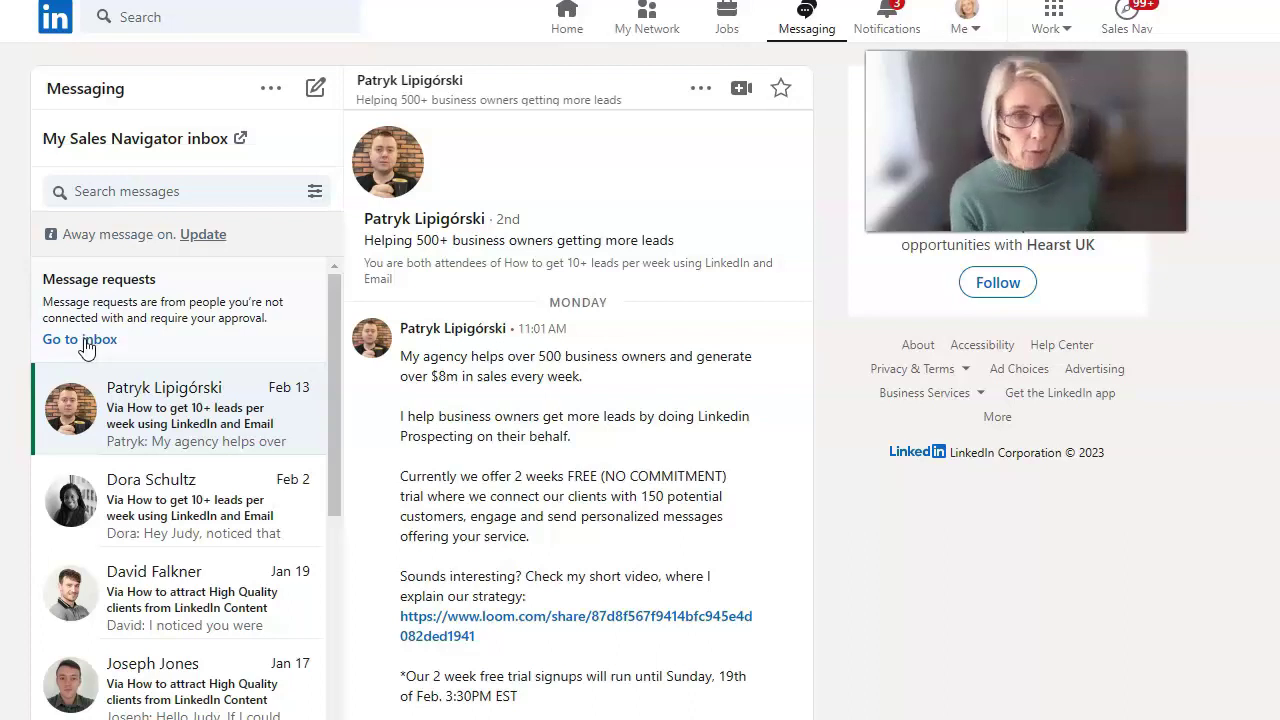
Start a Report / Block on the agency's request conversation from its '...' menu.
{"action": "left_click", "coordinate": [701, 93]}
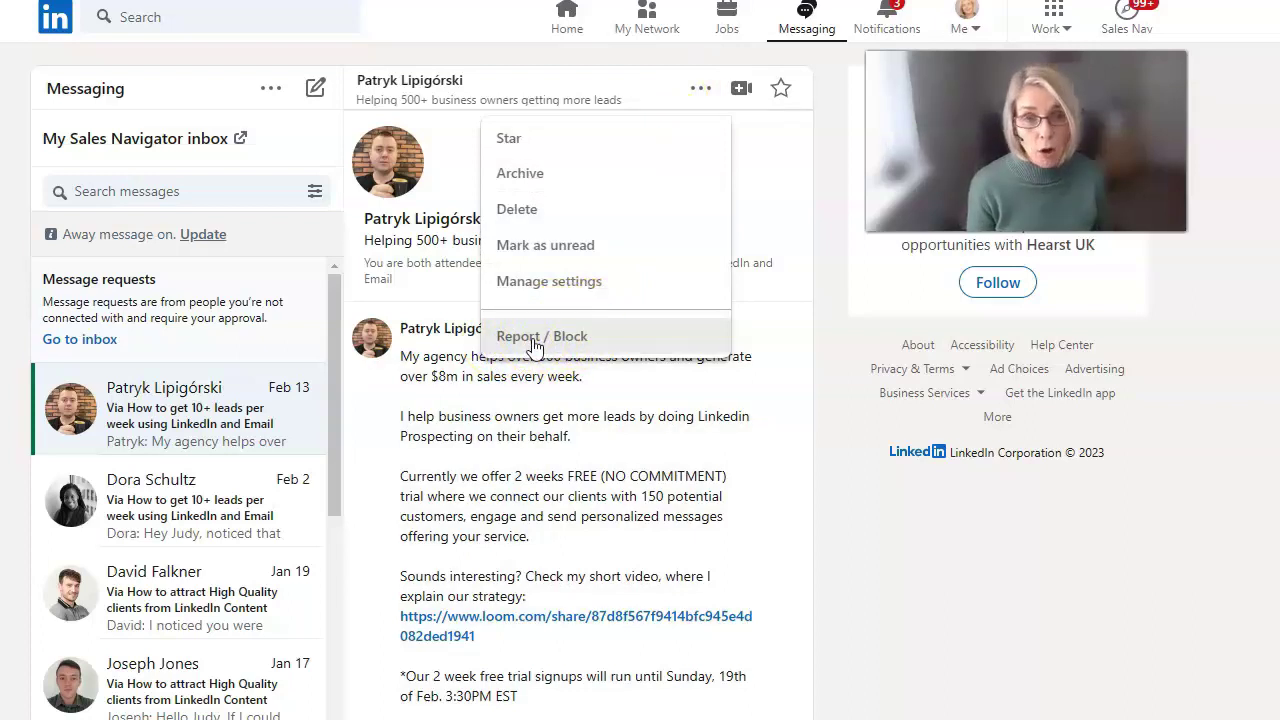
{"action": "left_click", "coordinate": [533, 340]}
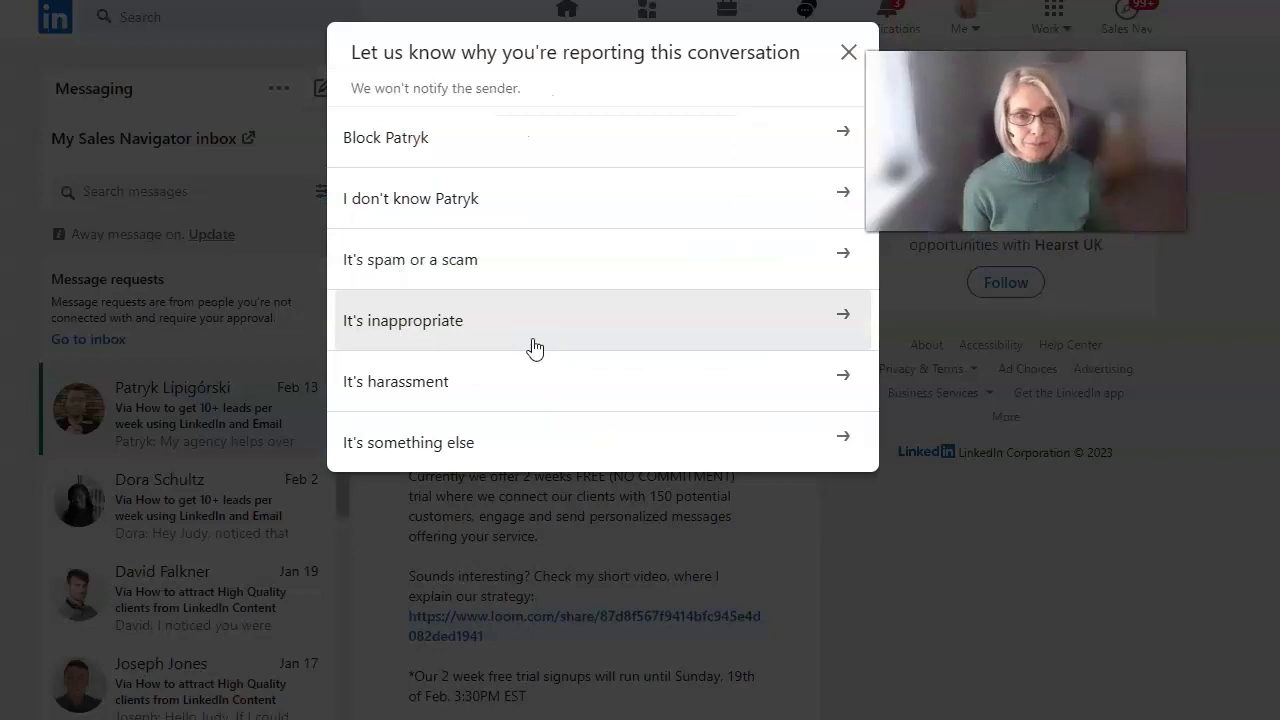
{"action": "left_click", "coordinate": [540, 163]}
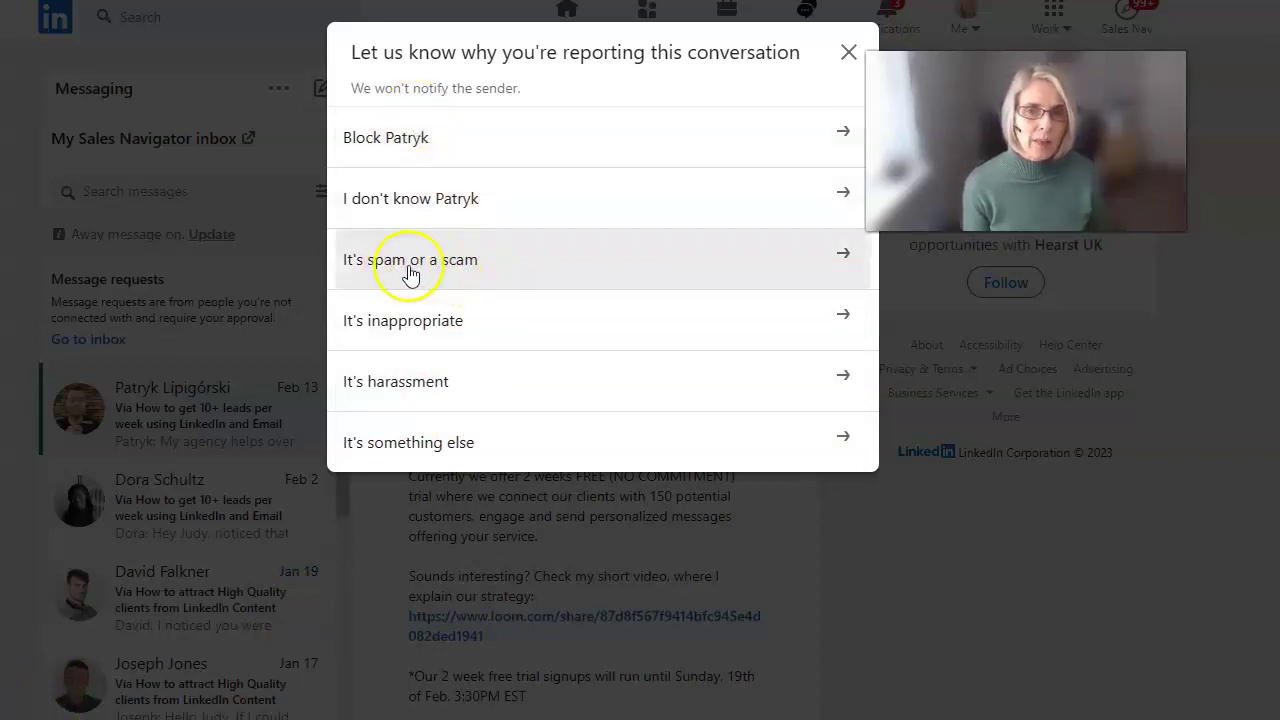
Try the inappropriate and harassment reasons, going back to the reason list after each.
{"action": "left_click", "coordinate": [409, 345]}
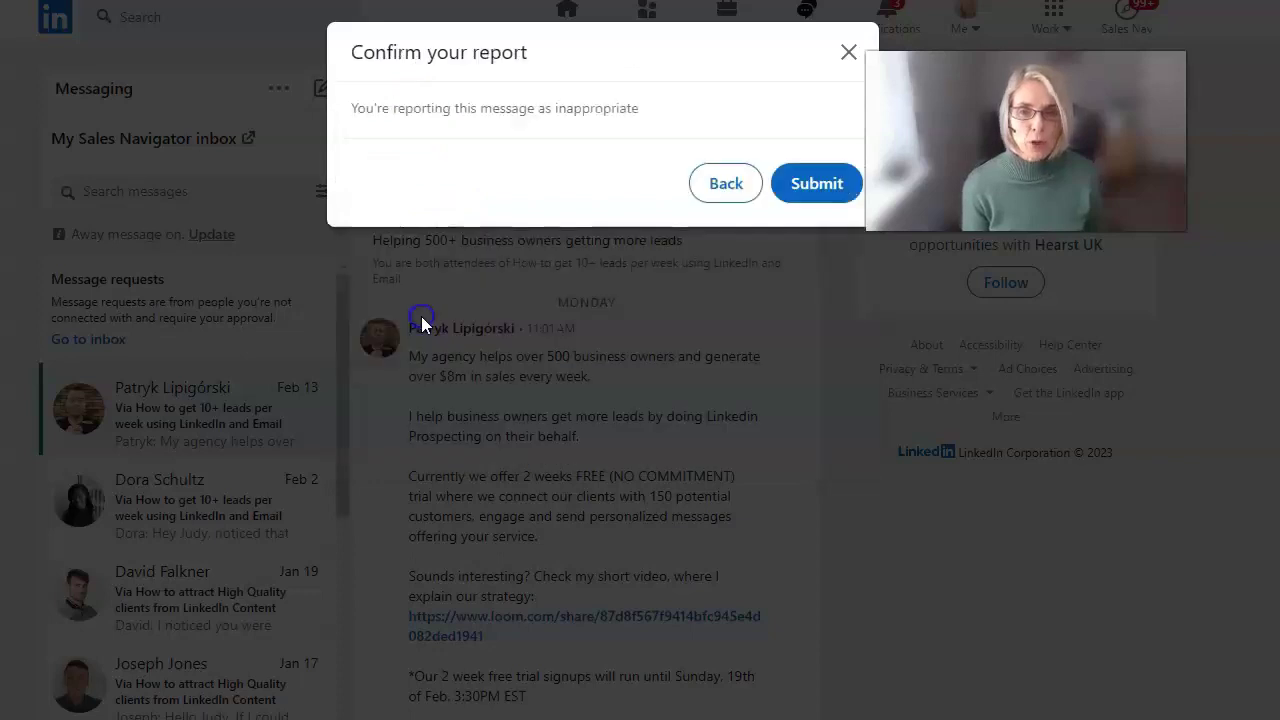
{"action": "left_click", "coordinate": [728, 186]}
{"action": "left_click", "coordinate": [436, 380]}
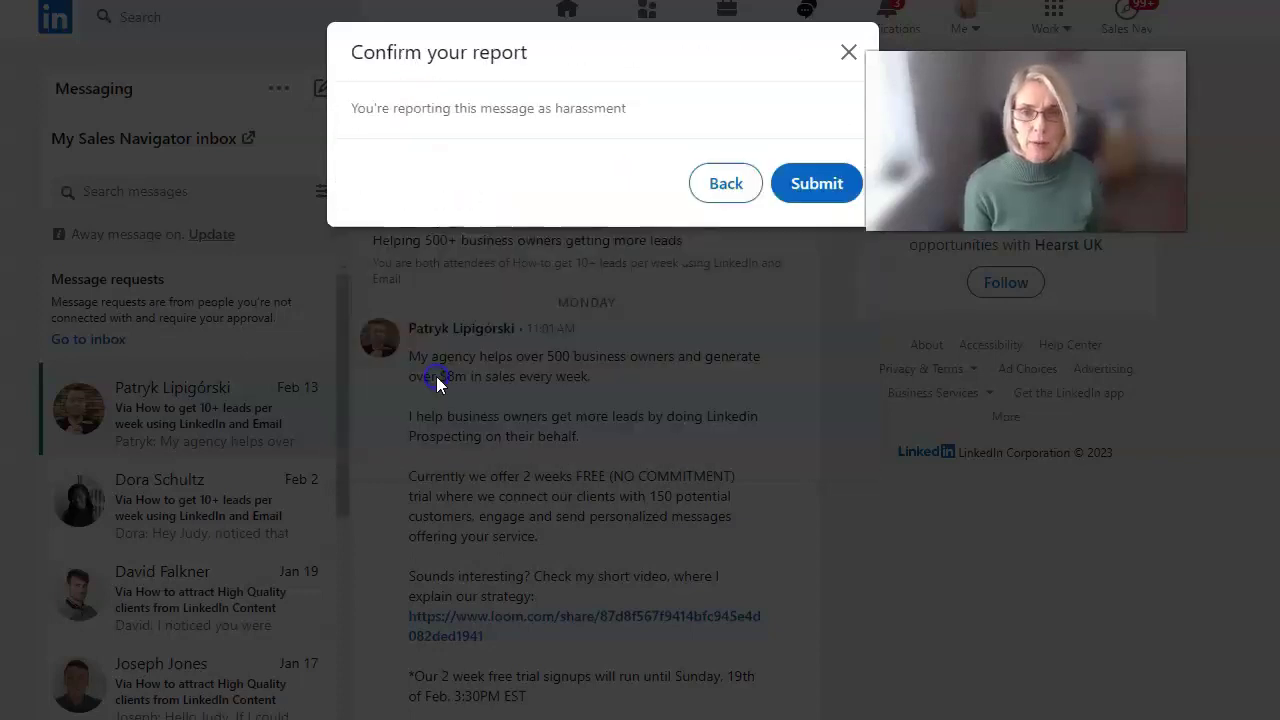
{"action": "left_click", "coordinate": [710, 180]}
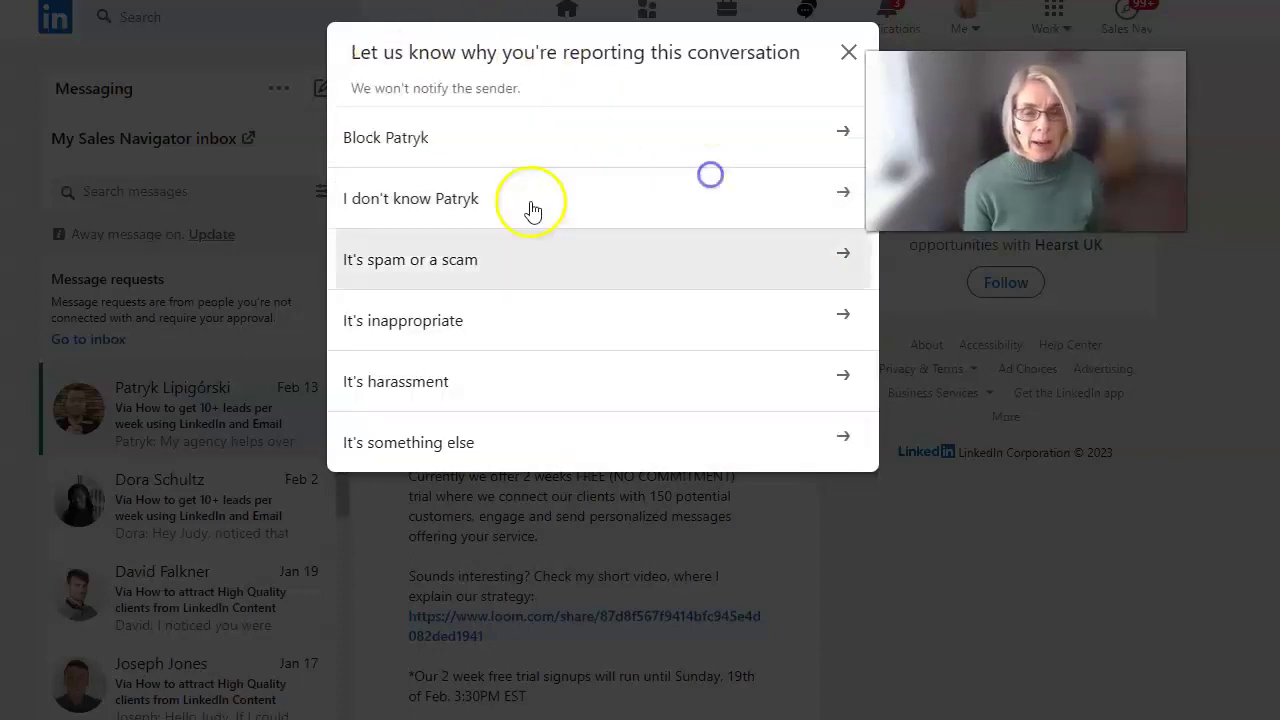
Submit the report under 'It's spam or a scam' with 'It's promotional or spam' selected.
{"action": "left_click", "coordinate": [446, 279]}
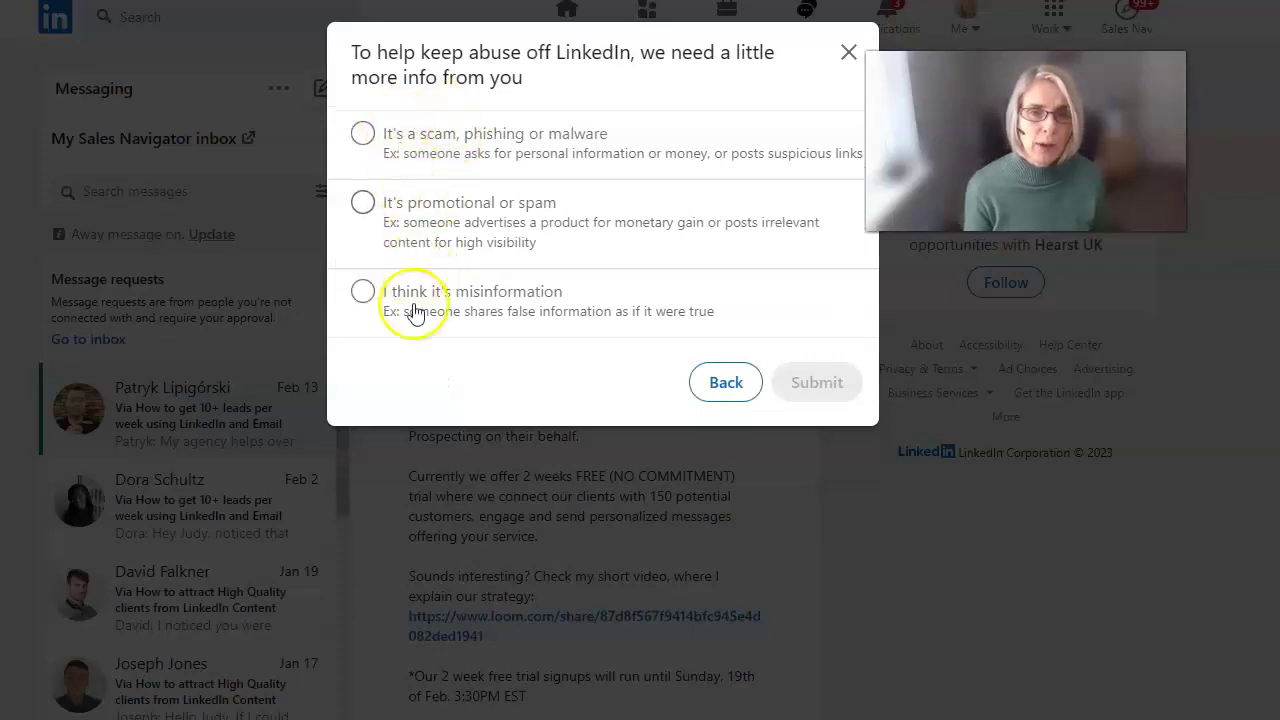
{"action": "left_click", "coordinate": [479, 224]}
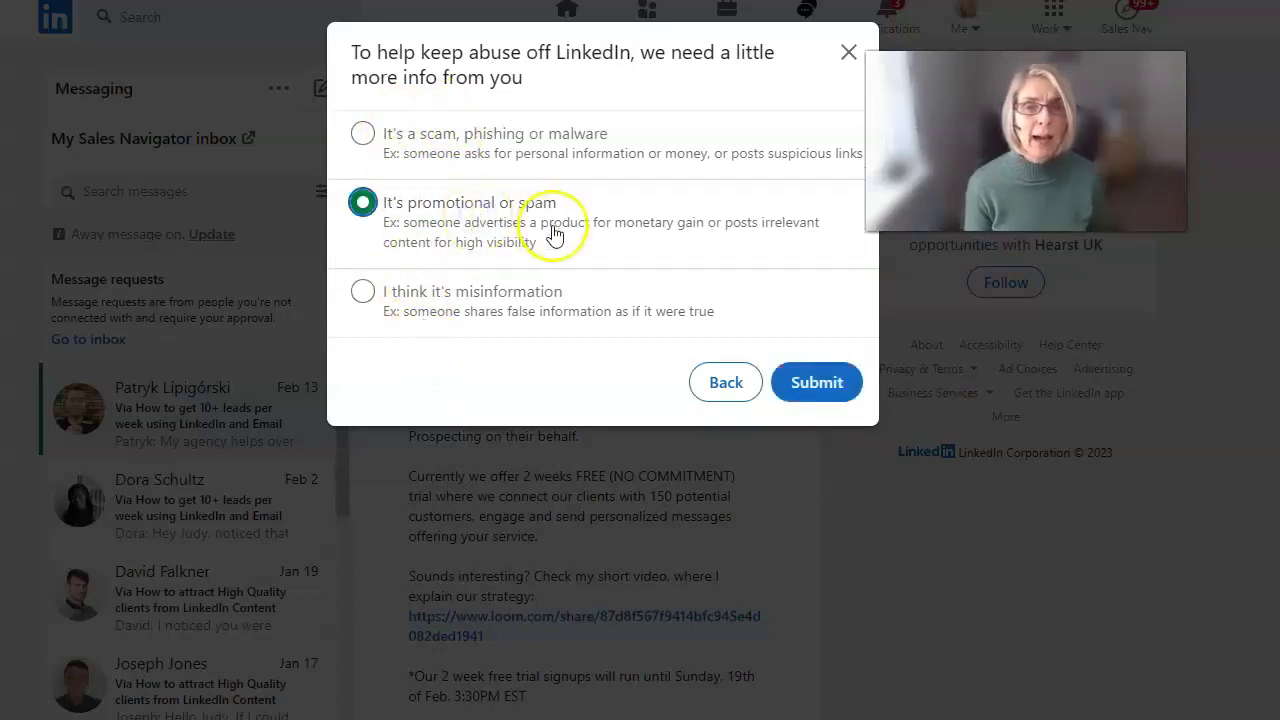
{"action": "left_click", "coordinate": [802, 390]}
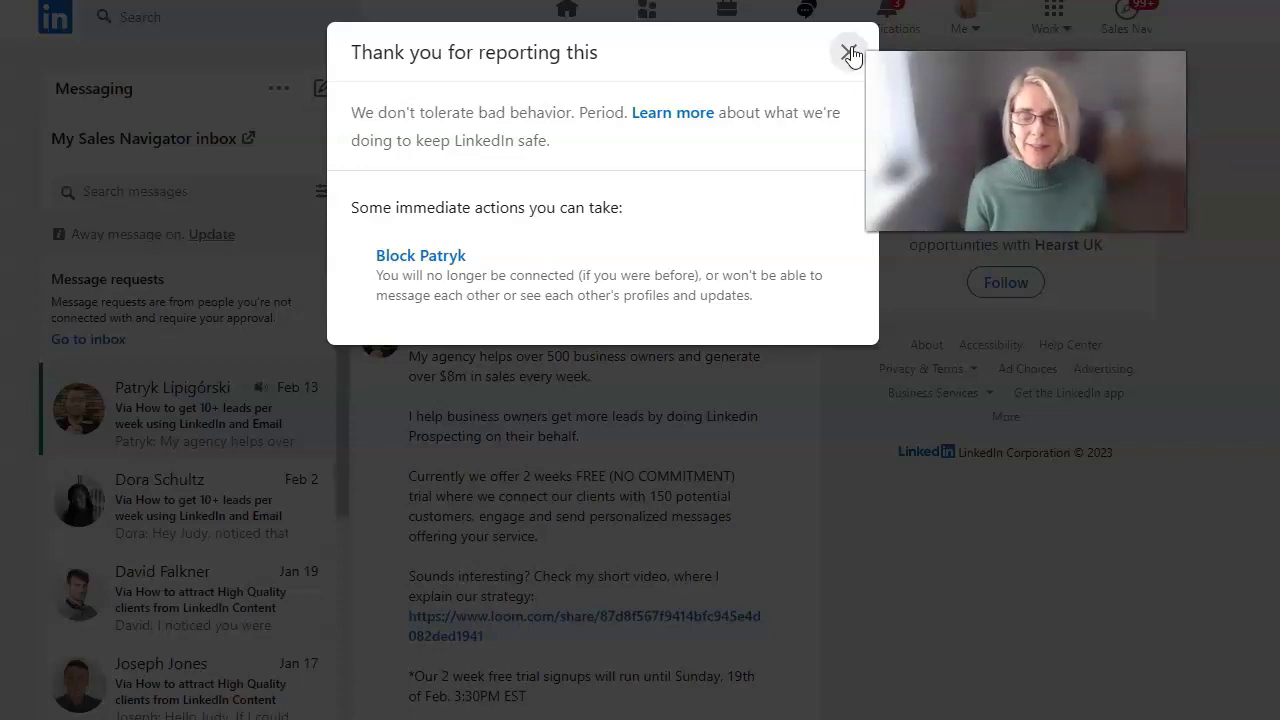
Close the report confirmation and go back to the main messaging inbox.
{"action": "left_click", "coordinate": [851, 52]}
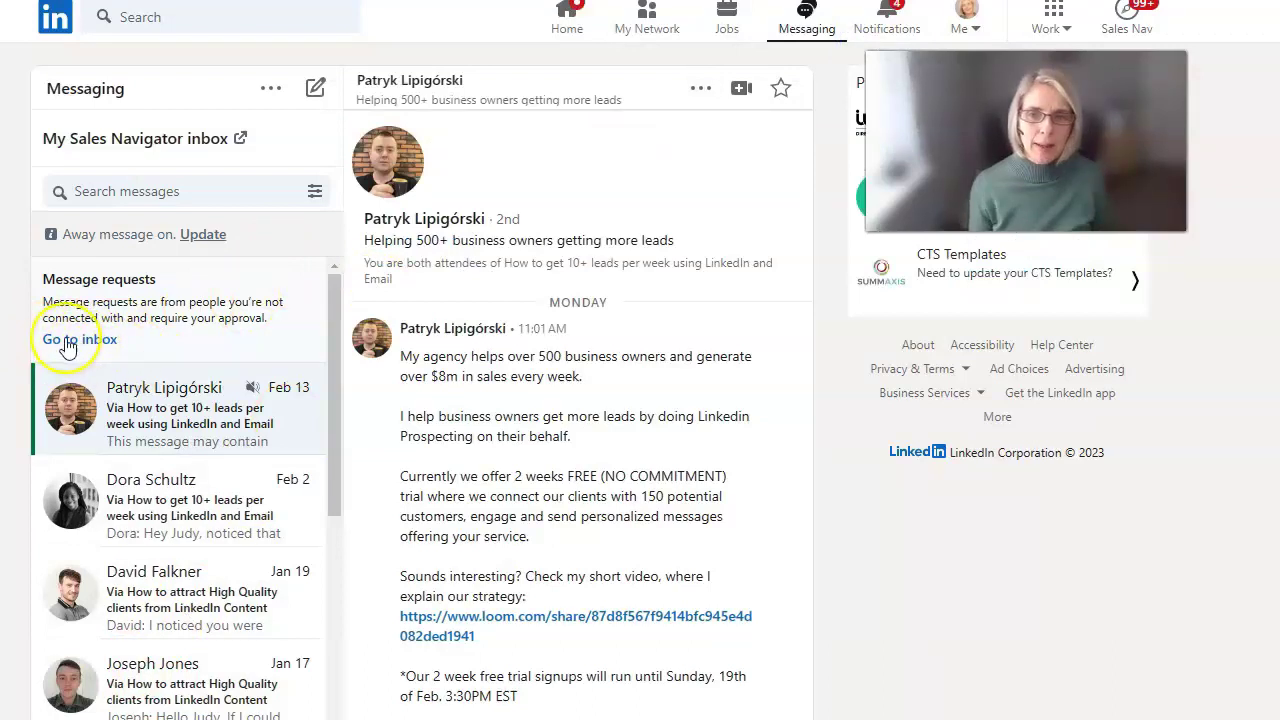
{"action": "left_click_drag", "start_coordinate": [44, 279], "coordinate": [160, 280]}
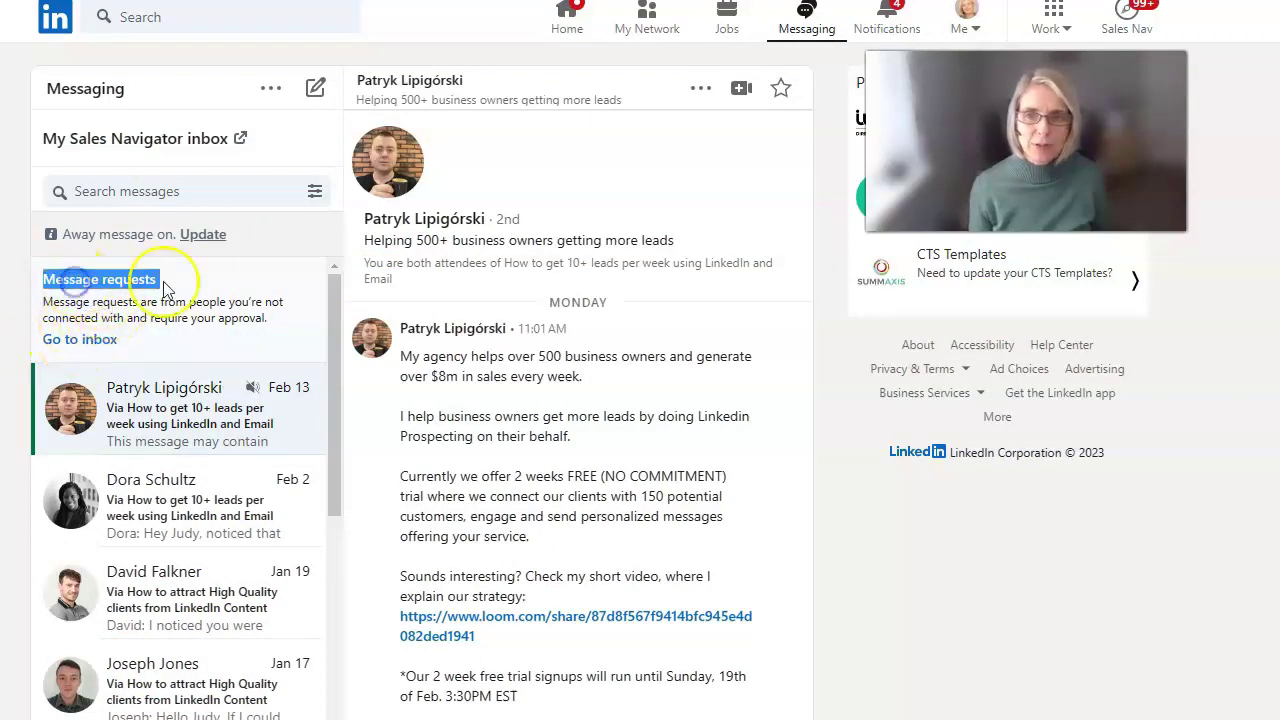
{"action": "left_click", "coordinate": [95, 344]}
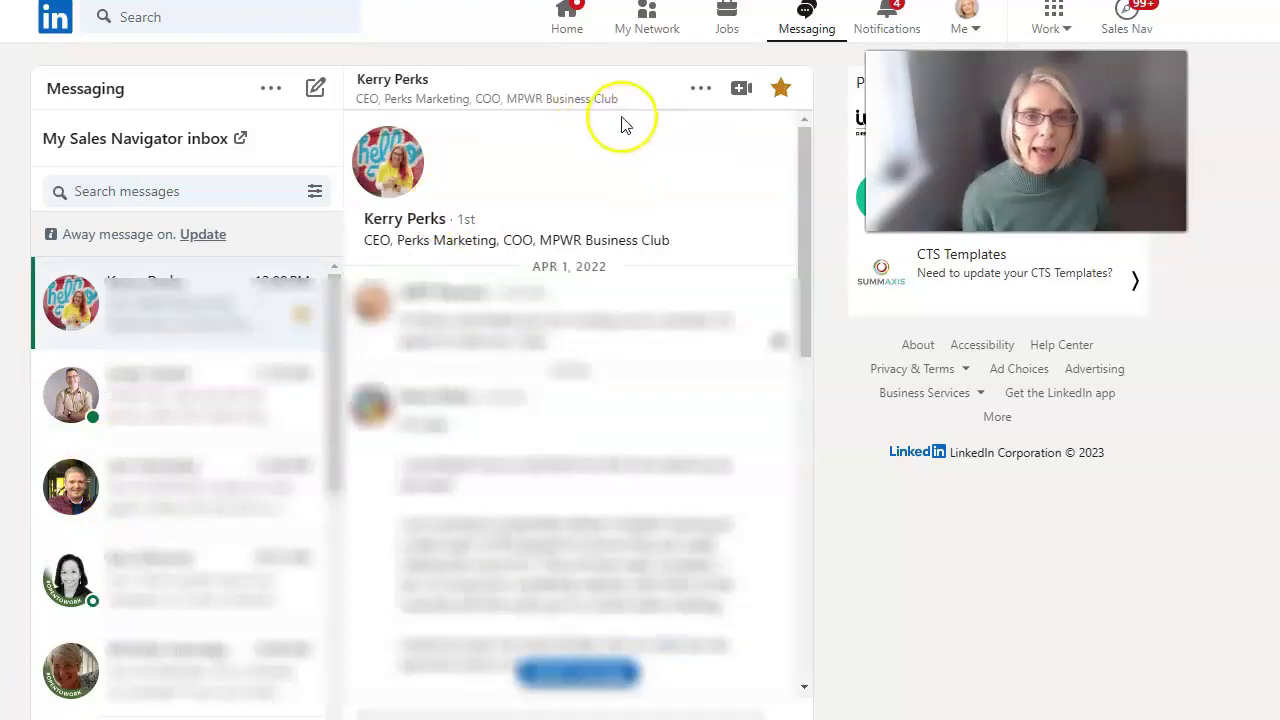
Toggle the open conversation's header star on and off several times, leaving it unstarred.
{"action": "left_click", "coordinate": [700, 92]}
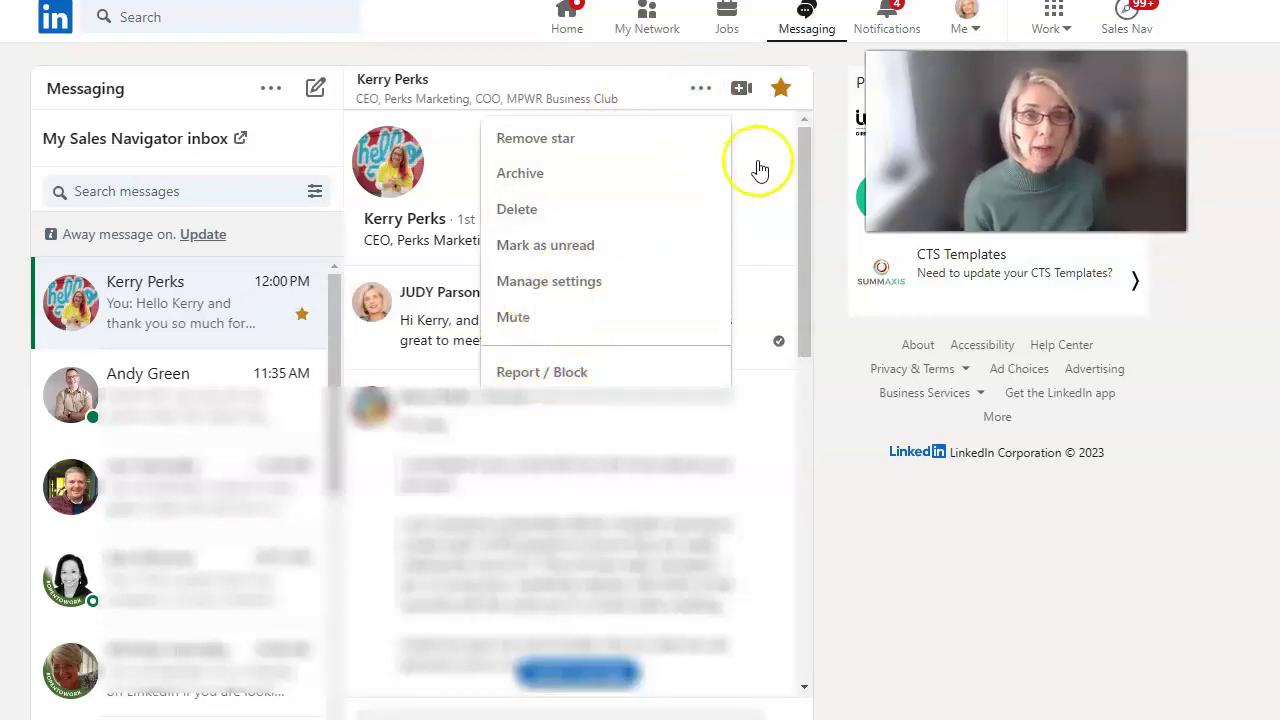
{"action": "left_click", "coordinate": [671, 229]}
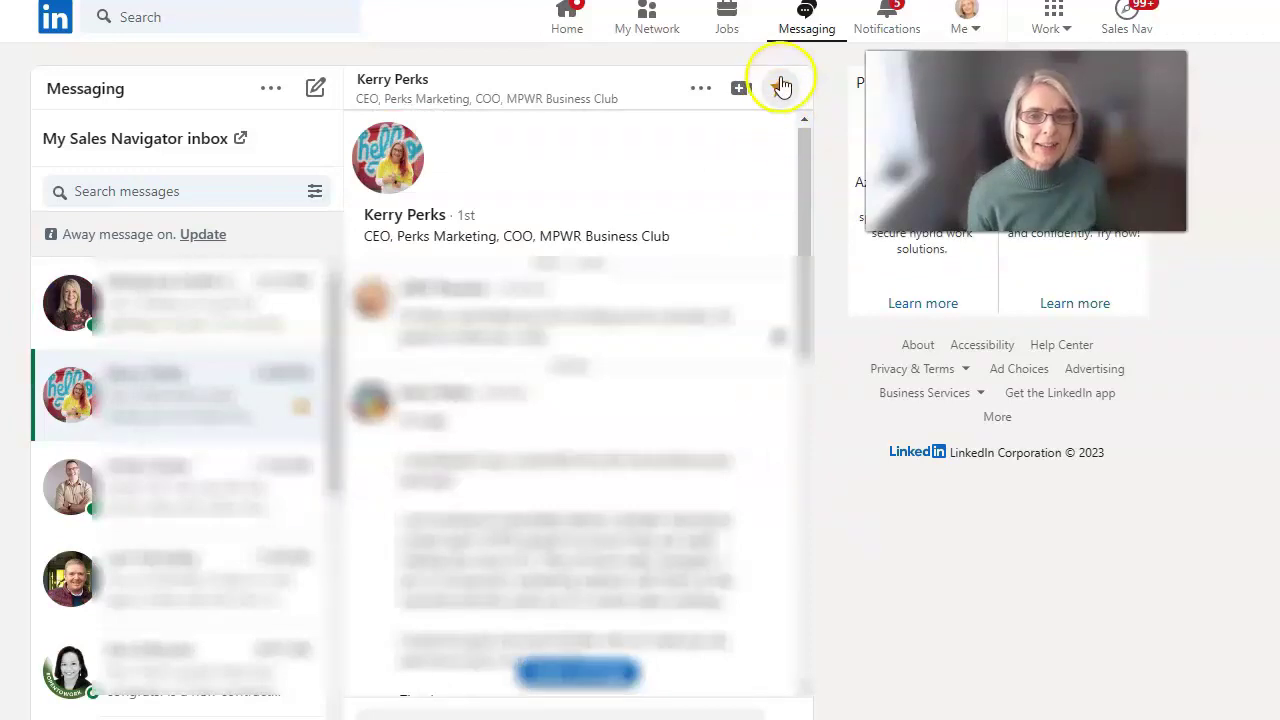
{"action": "left_click", "coordinate": [779, 92]}
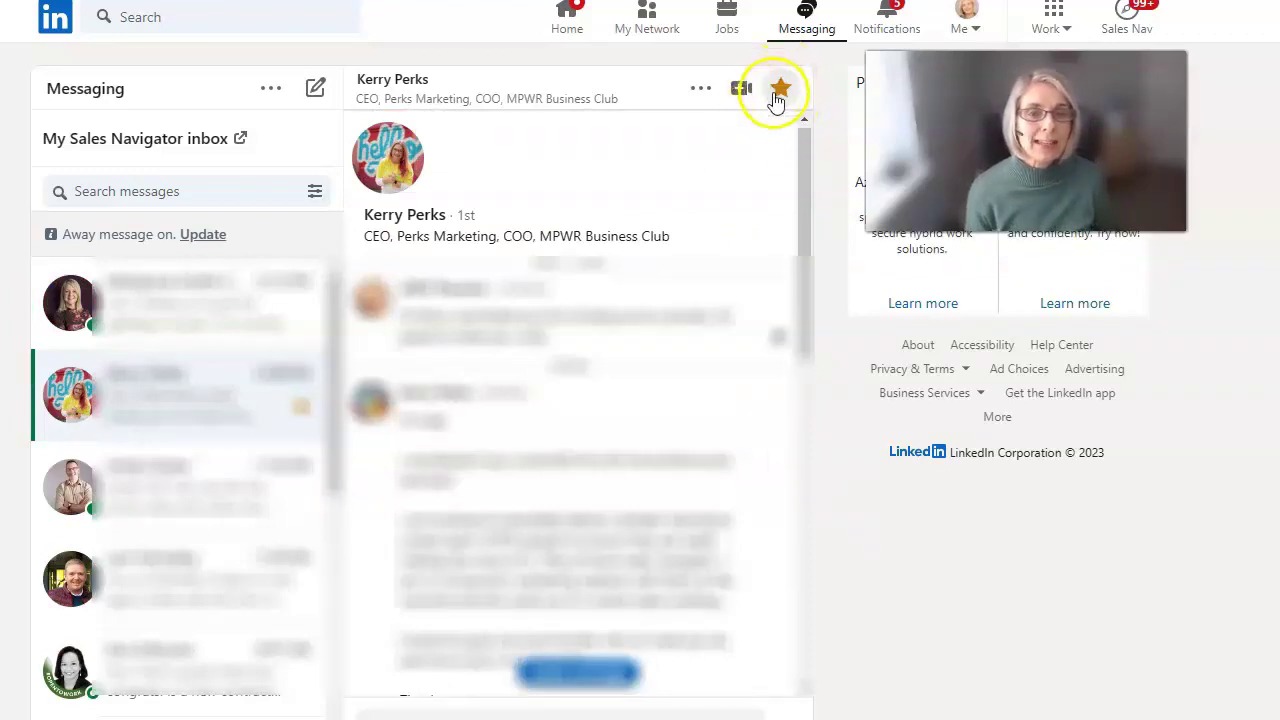
{"action": "left_click", "coordinate": [777, 95]}
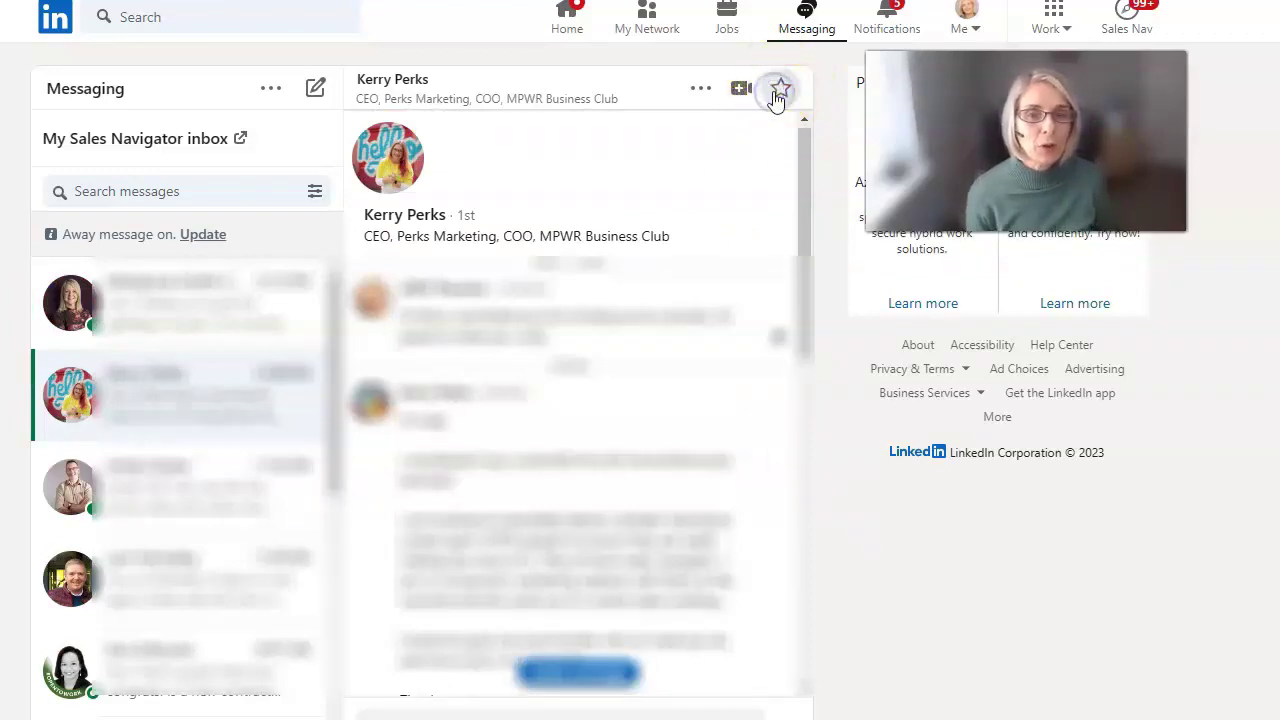
{"action": "left_click", "coordinate": [779, 92]}
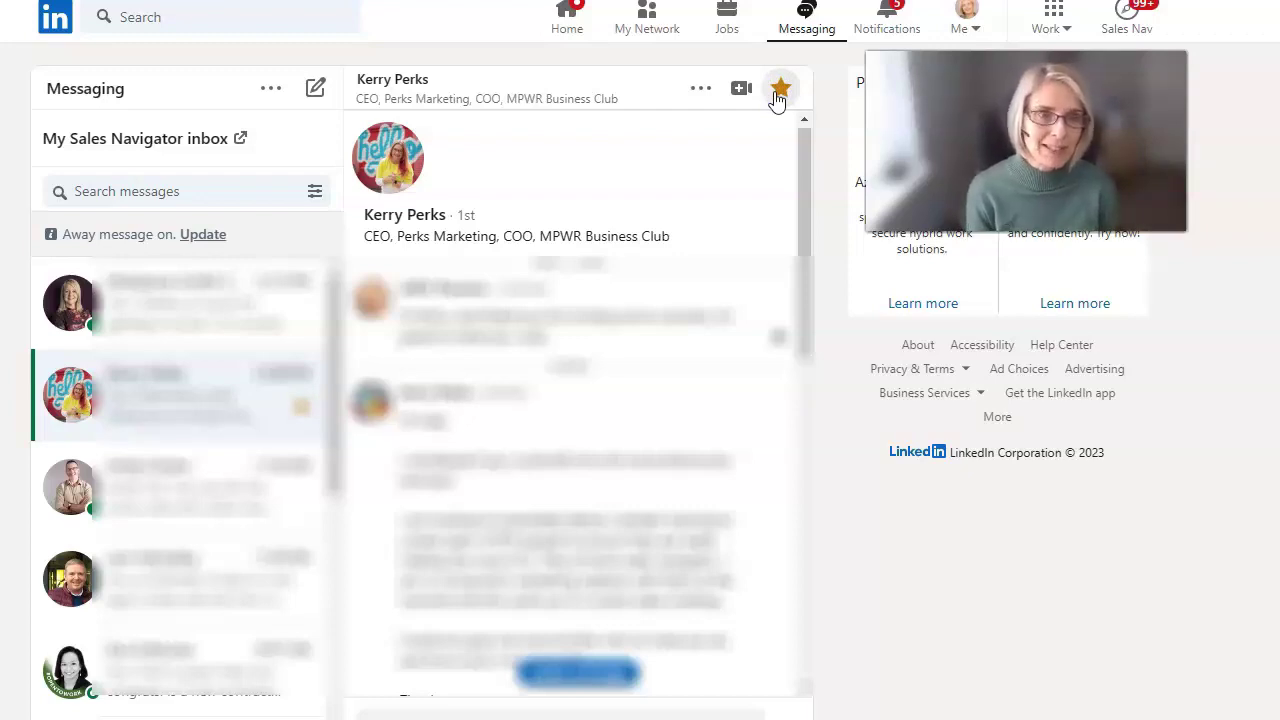
{"action": "left_click", "coordinate": [779, 92]}
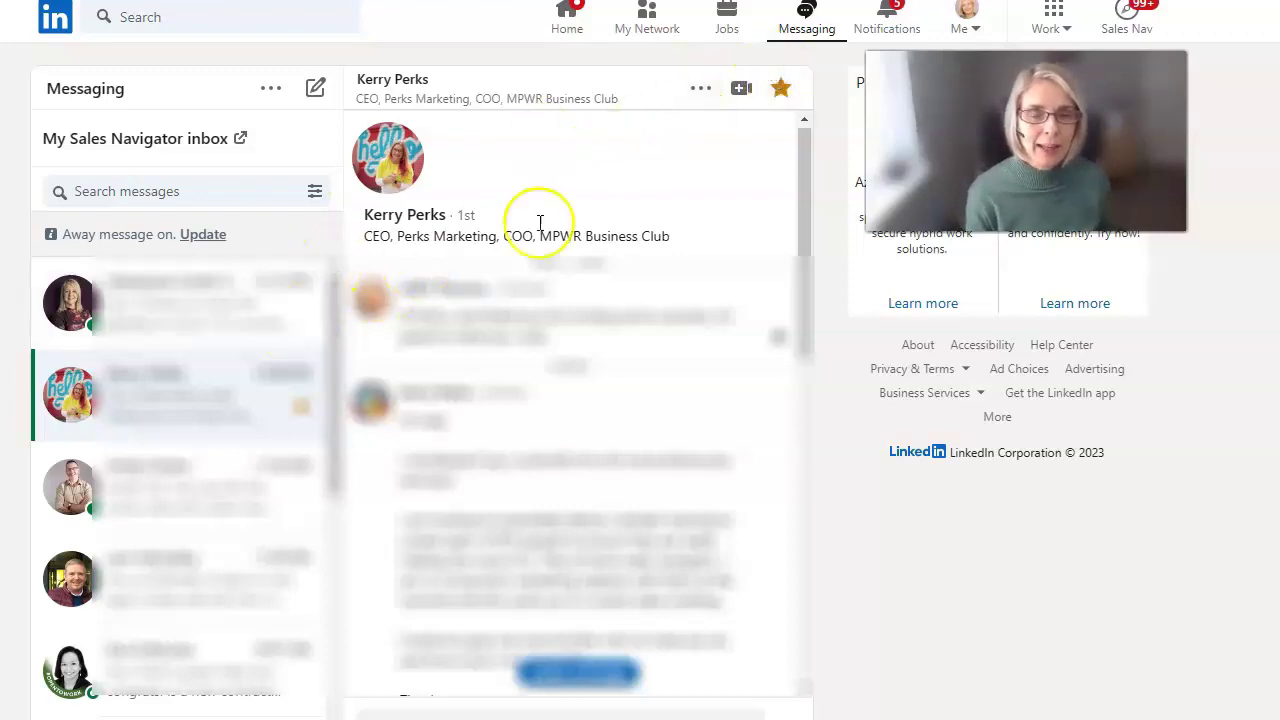
{"action": "left_click", "coordinate": [779, 92]}
{"action": "left_click", "coordinate": [779, 92]}
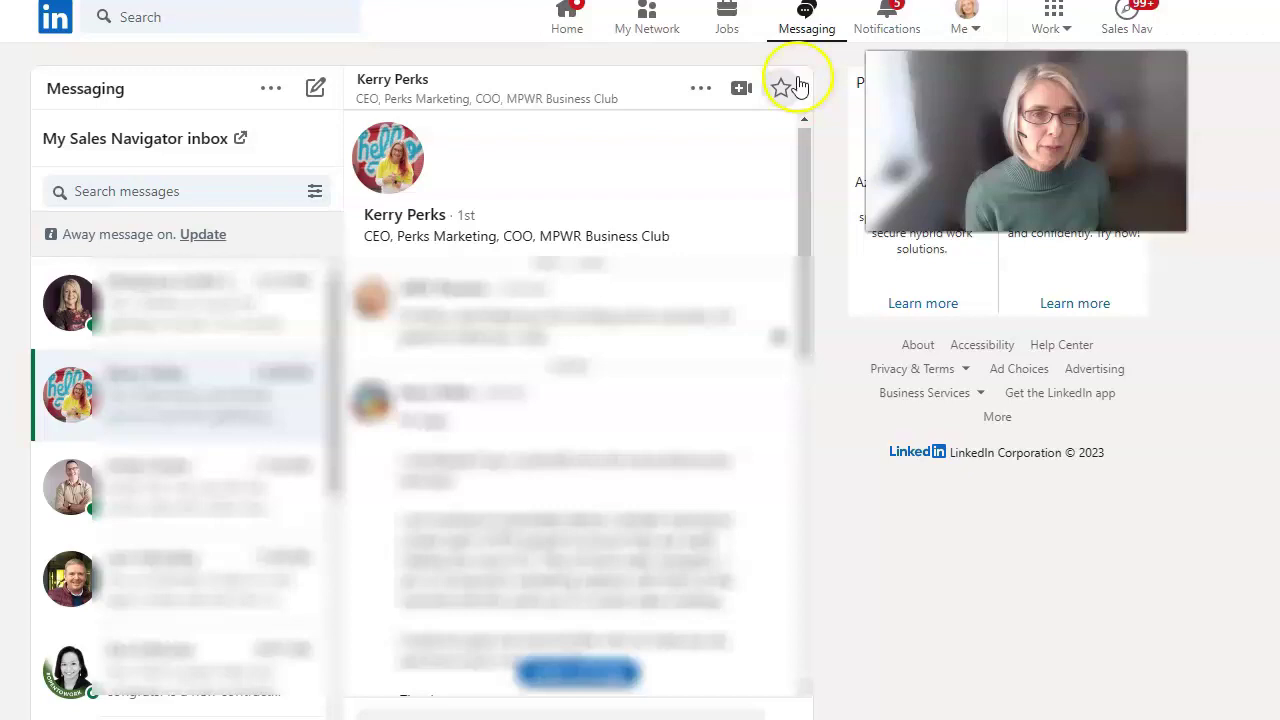
{"action": "left_click", "coordinate": [781, 93]}
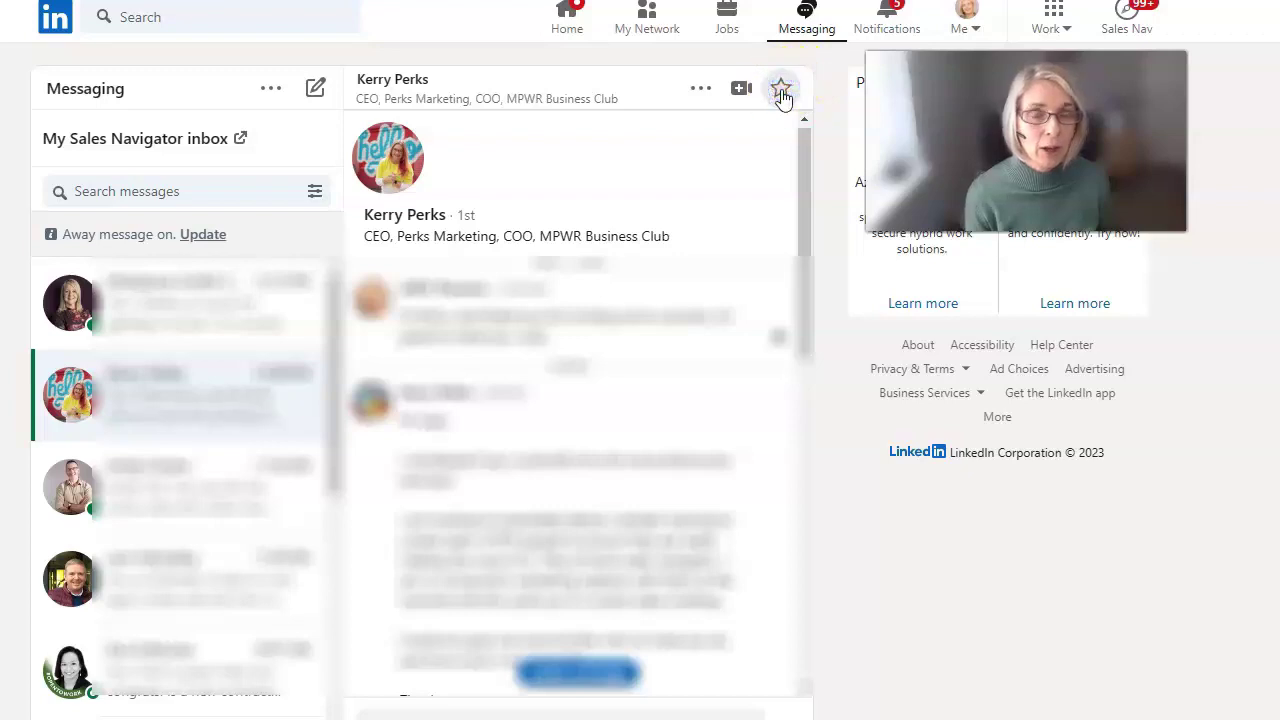